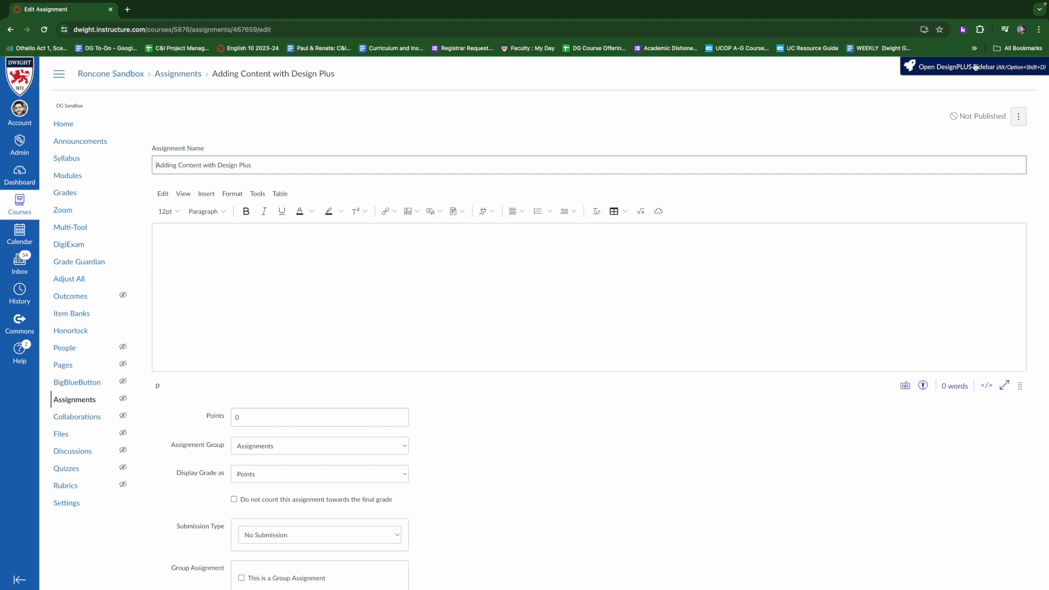
# Open the DesignPLUS sidebar and add a Theme element to the assignment description
pyautogui.click(976, 66)
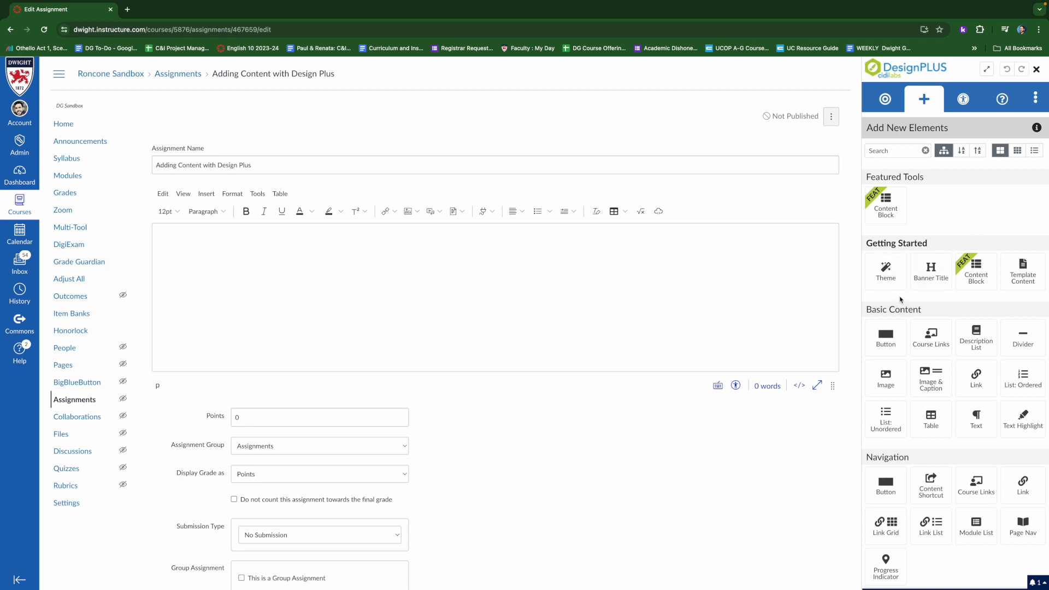
pyautogui.click(886, 271)
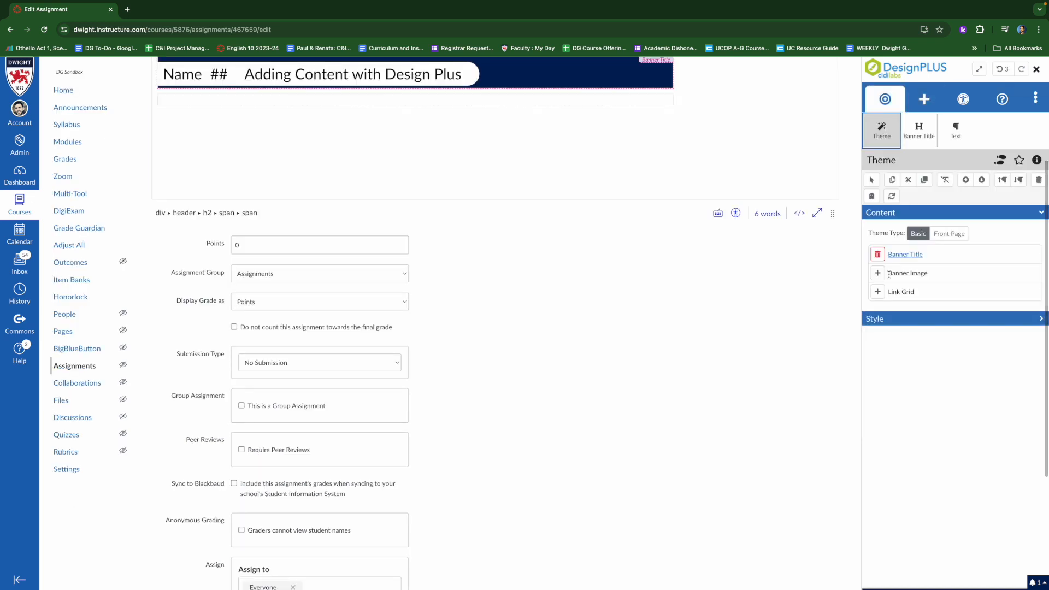
pyautogui.scroll(3, 645, 263)
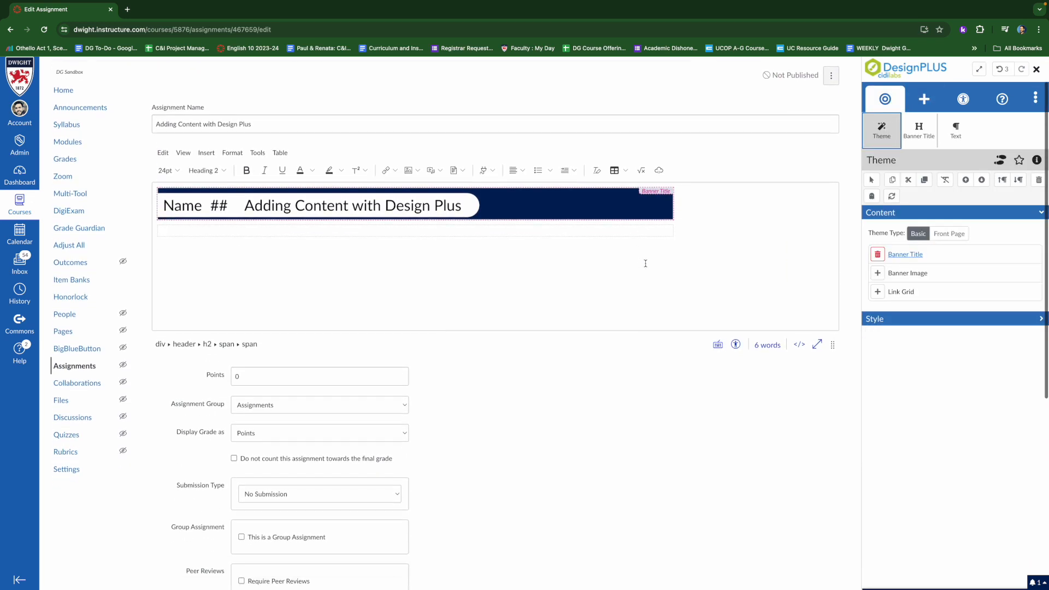
pyautogui.scroll(1, 645, 263)
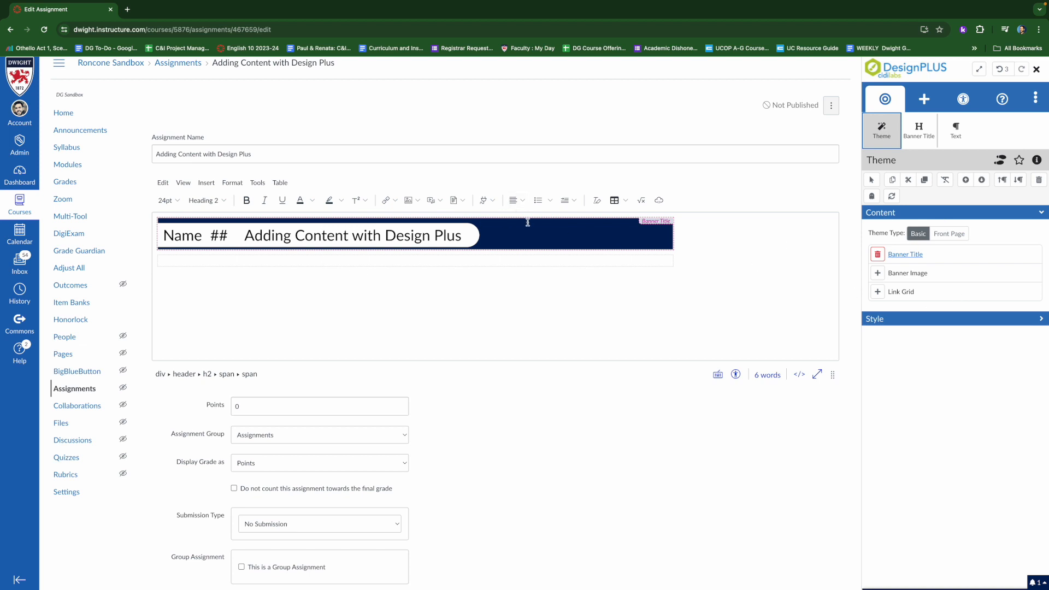
# Try the Circle Left 1, Box Left 1 and Bookmark 1 theme styles, and settle on Basic Color 1
pyautogui.click(914, 322)
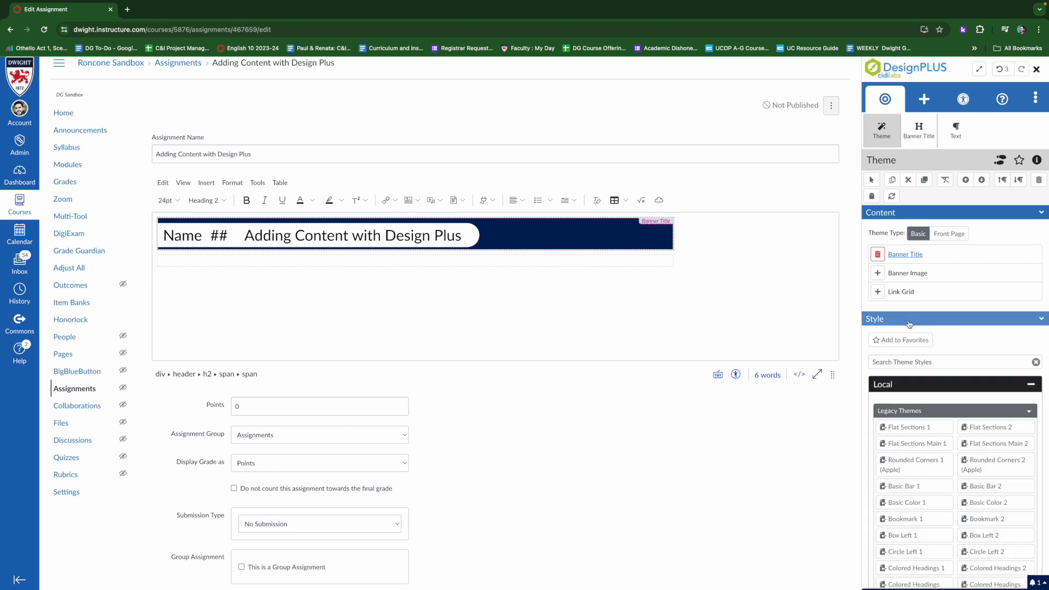
pyautogui.scroll(-2, 930, 440)
pyautogui.scroll(-1, 931, 441)
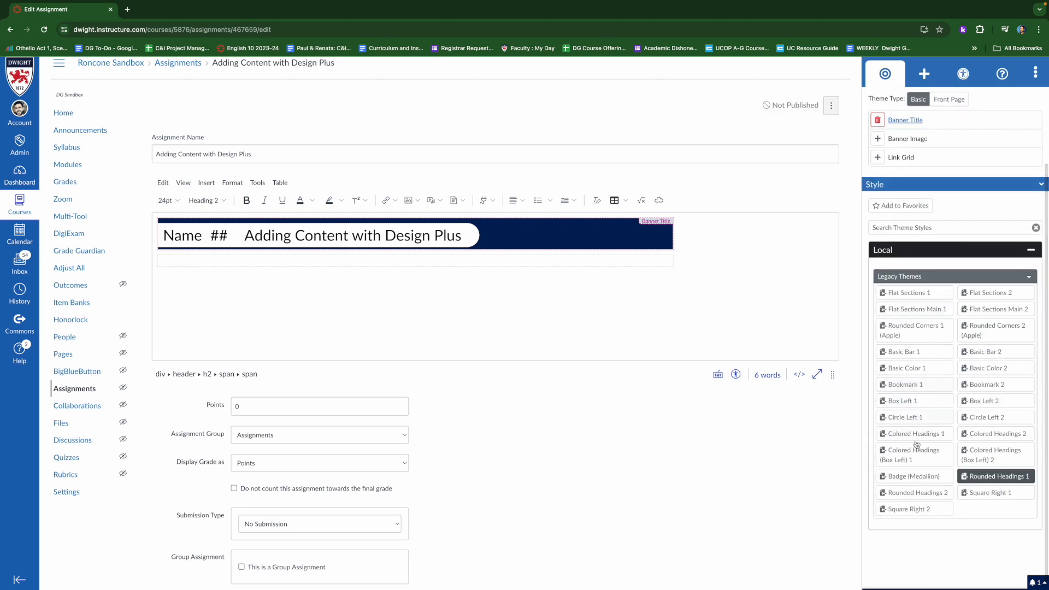
pyautogui.click(903, 417)
pyautogui.click(900, 401)
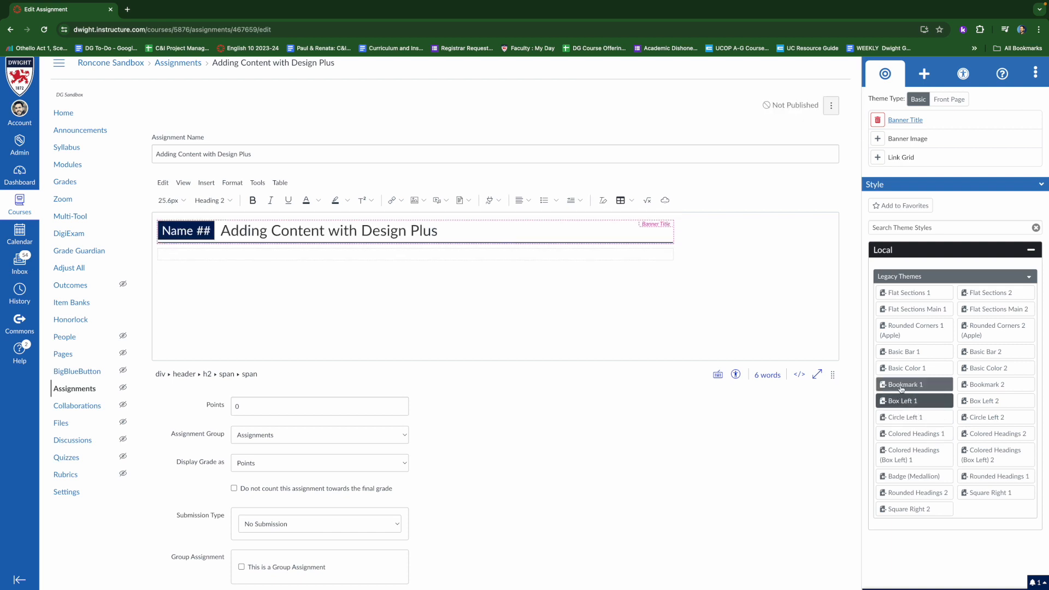
pyautogui.click(901, 385)
pyautogui.click(905, 368)
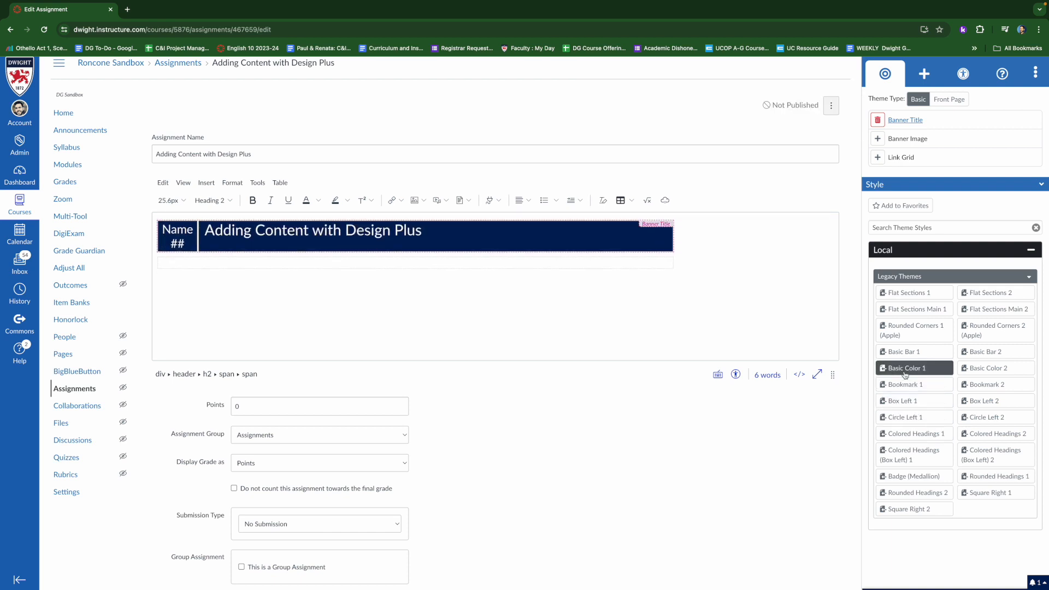
# Replace the "Name ##" placeholder in the banner title with E10
pyautogui.click(188, 245)
pyautogui.moveTo(187, 245); pyautogui.dragTo(161, 224)
pyautogui.write('E10')
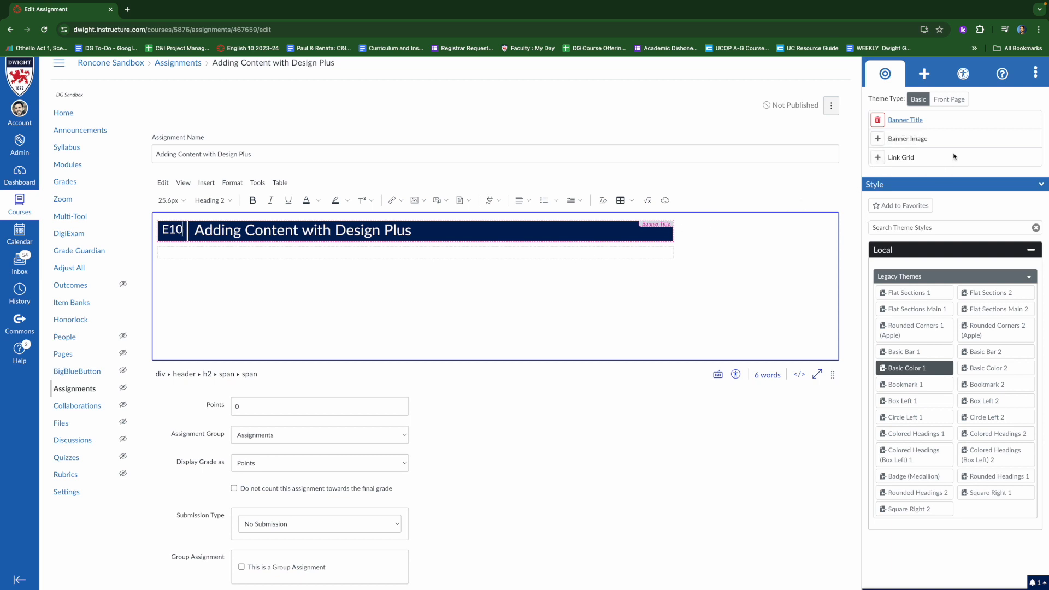
# Add a banner image to the theme below the banner title
pyautogui.click(878, 140)
pyautogui.scroll(-1, 613, 282)
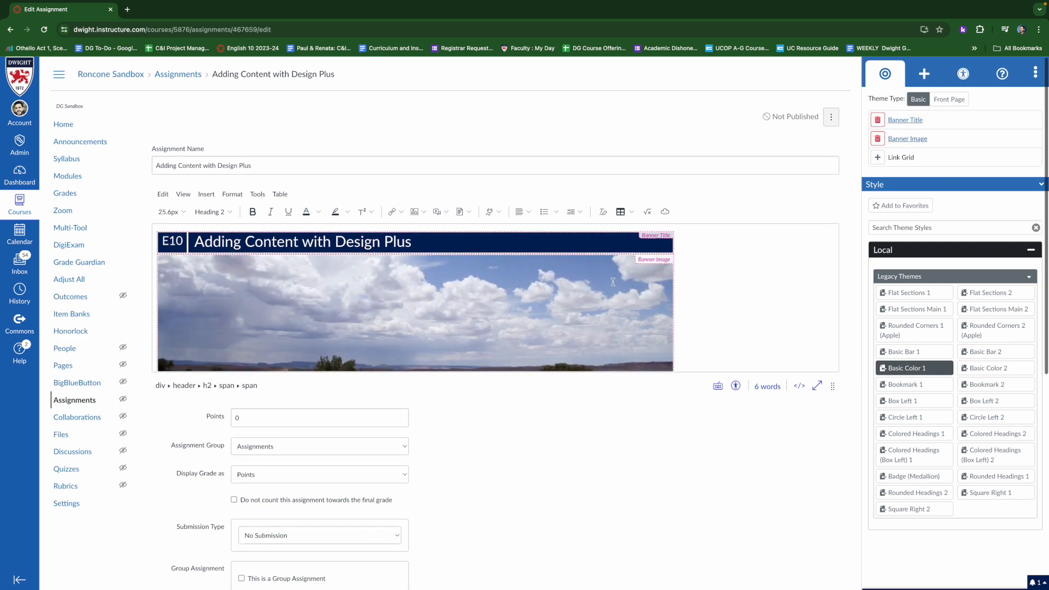
pyautogui.scroll(-2, 613, 282)
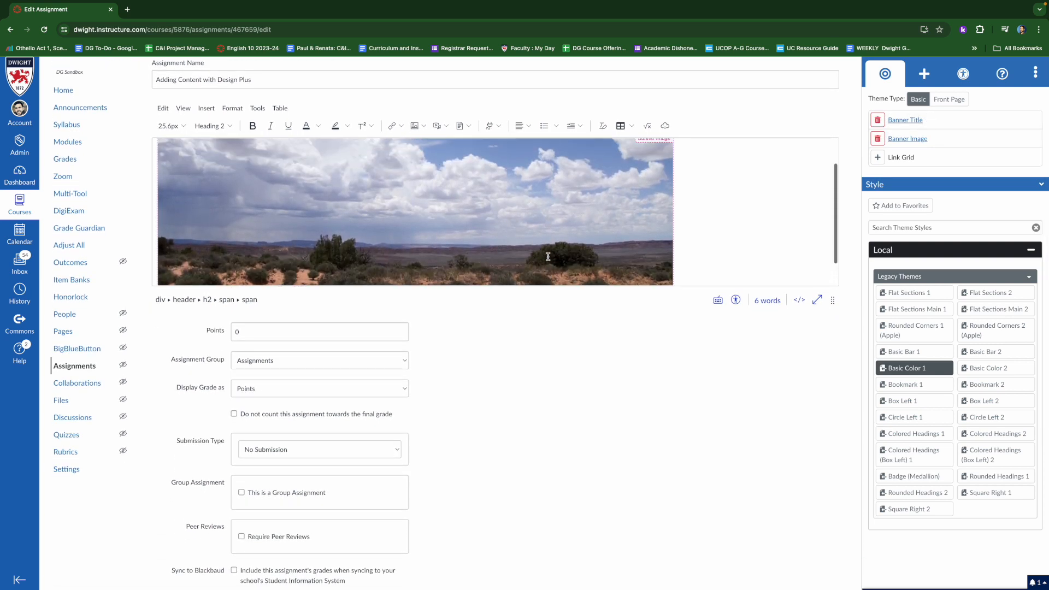
pyautogui.scroll(-1, 376, 203)
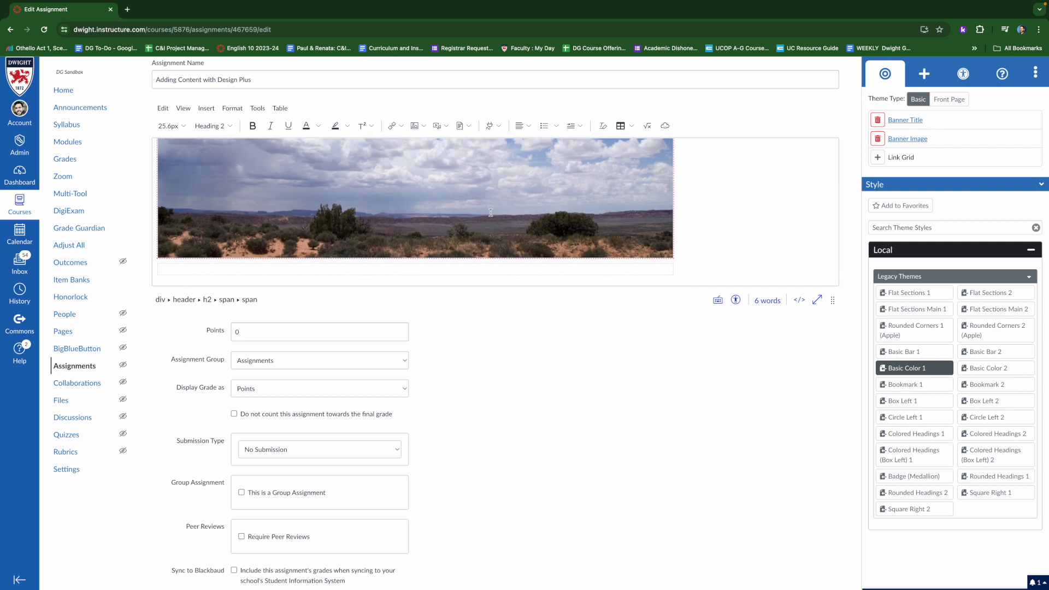
# Add a link grid to the theme below the banner image
pyautogui.click(893, 157)
pyautogui.scroll(-1, 635, 223)
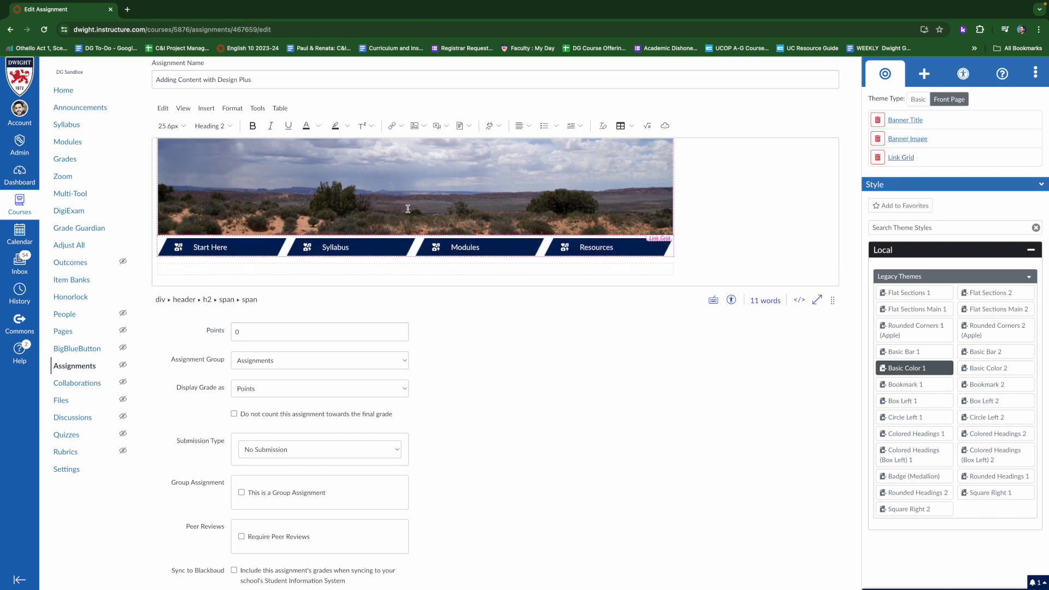
pyautogui.scroll(3, 500, 194)
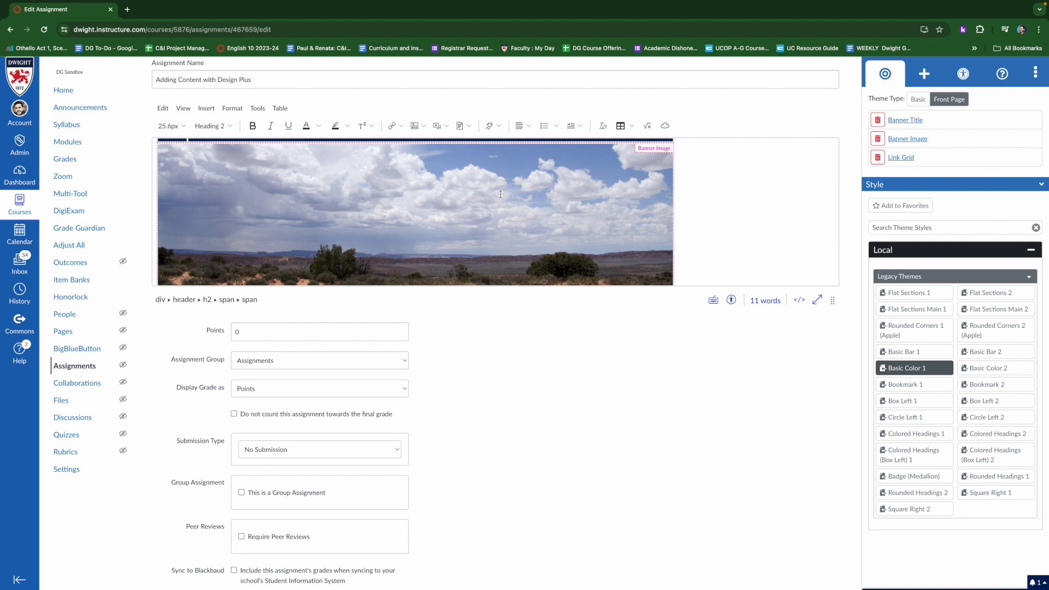
# Remove the link grid and the banner image from the theme, leaving the banner title in place
pyautogui.scroll(-3, 491, 226)
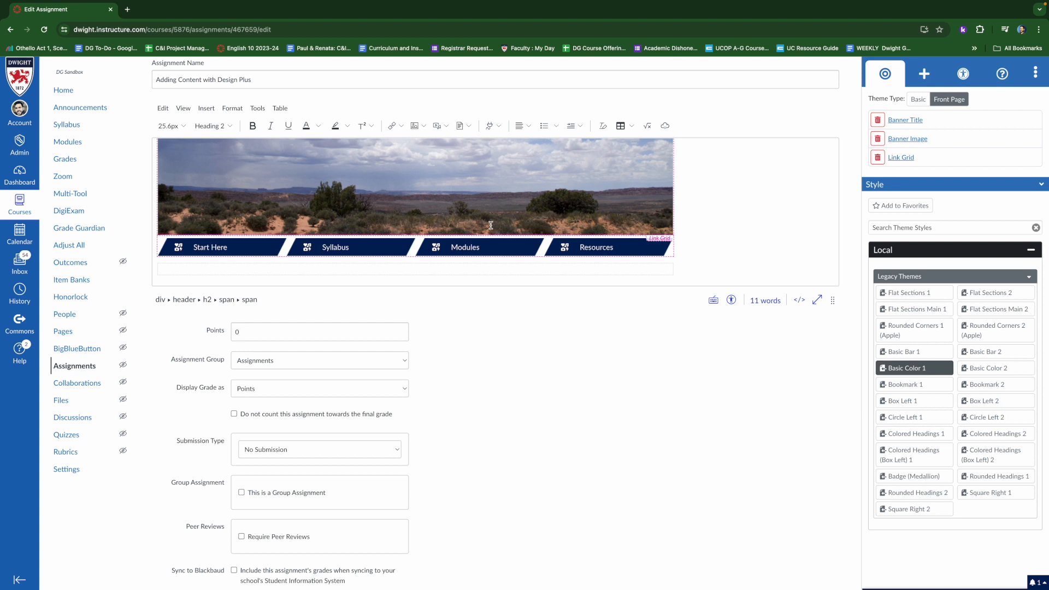
pyautogui.click(878, 157)
pyautogui.click(878, 140)
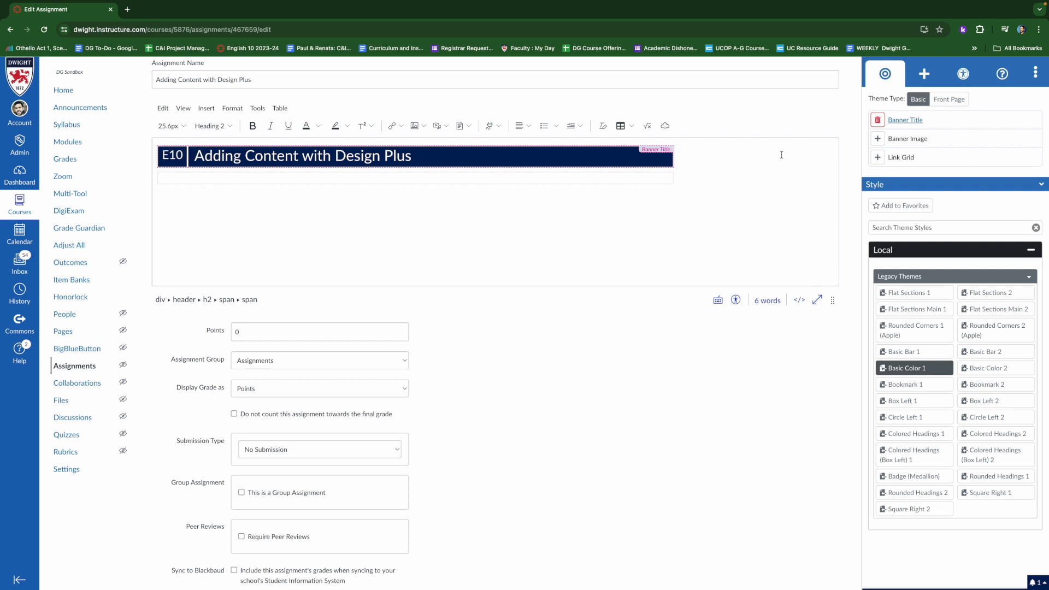
# Add a Content Block element below the banner title
pyautogui.click(922, 74)
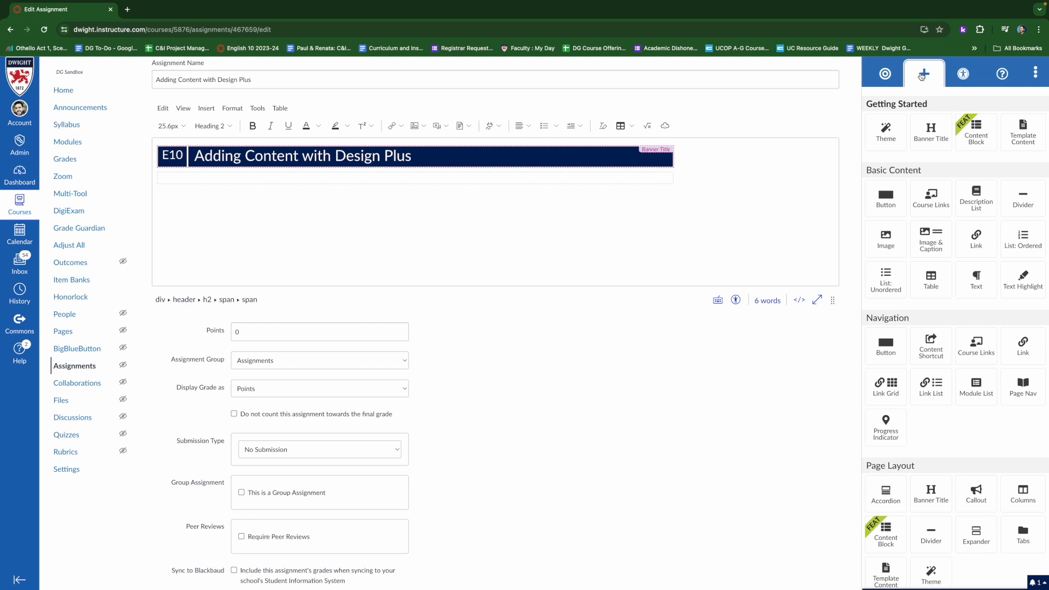
pyautogui.scroll(1, 580, 227)
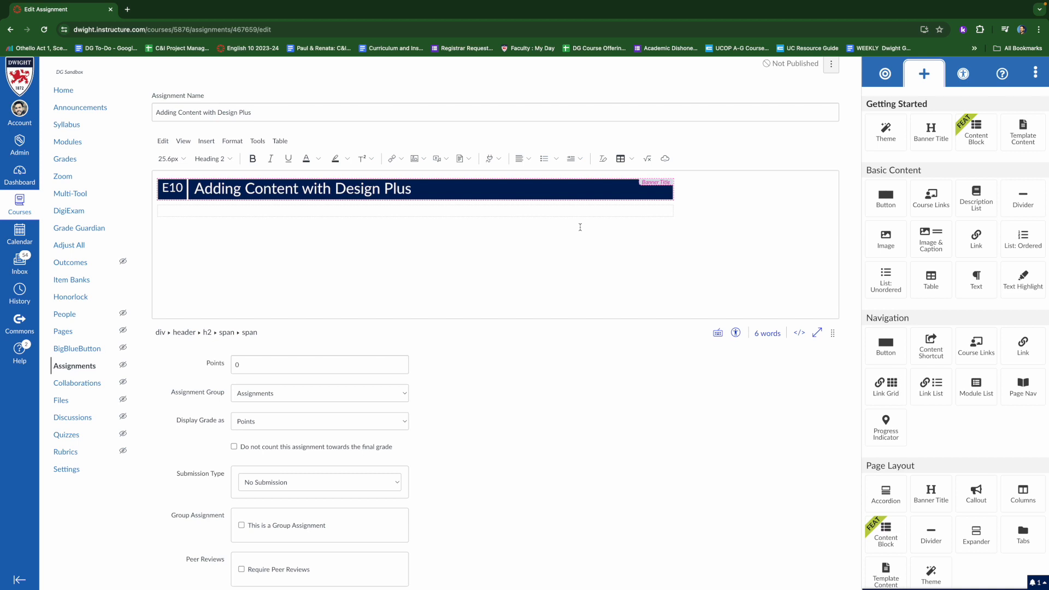
pyautogui.scroll(3, 880, 229)
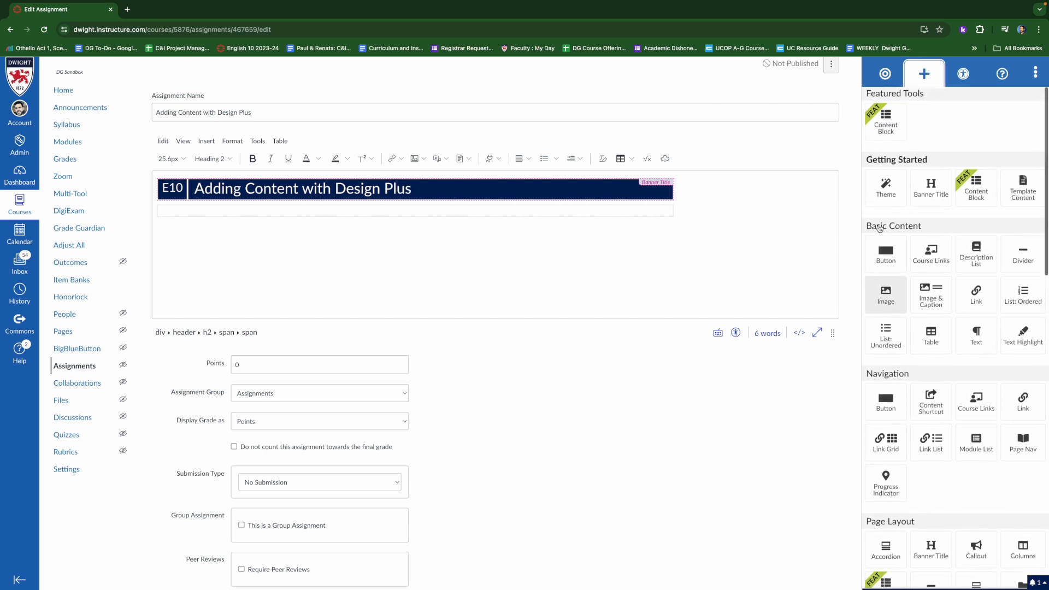
pyautogui.click(982, 276)
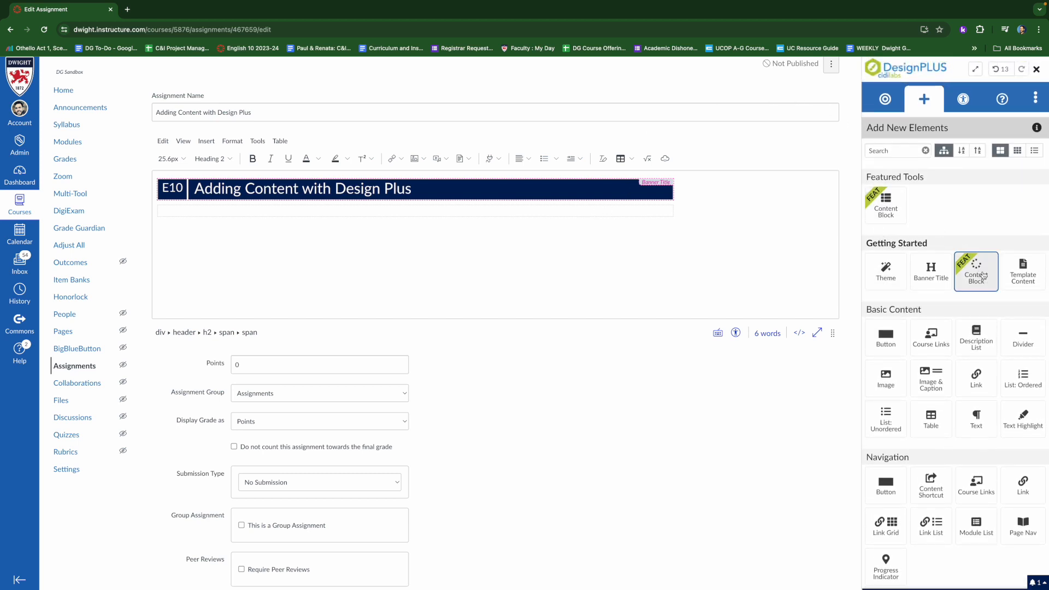
pyautogui.scroll(5, 590, 262)
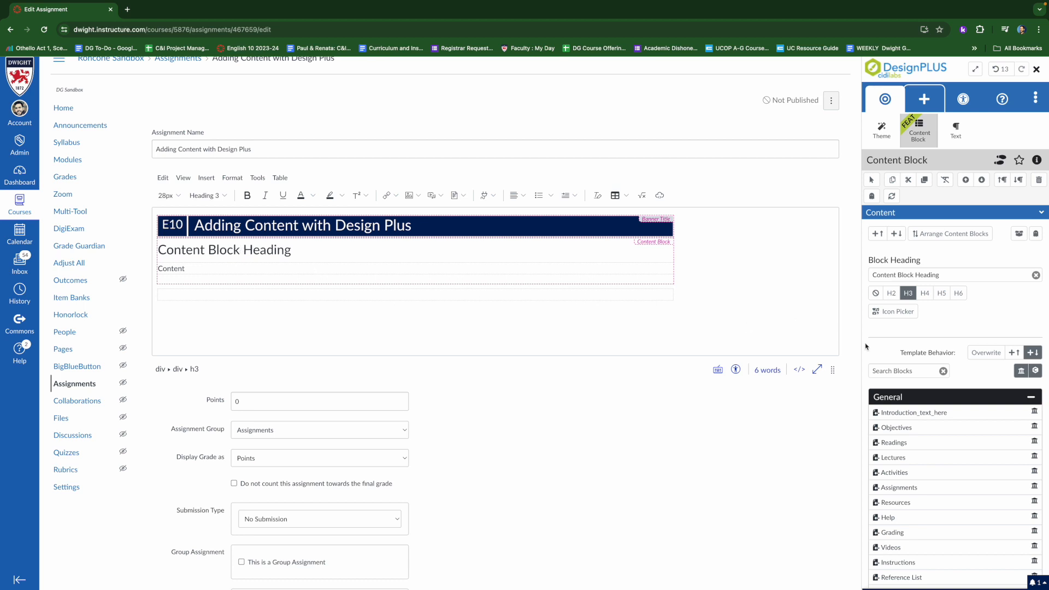
# Preview the General content block templates and insert the Readings template below the current block
pyautogui.scroll(-2, 928, 496)
pyautogui.scroll(-2, 927, 496)
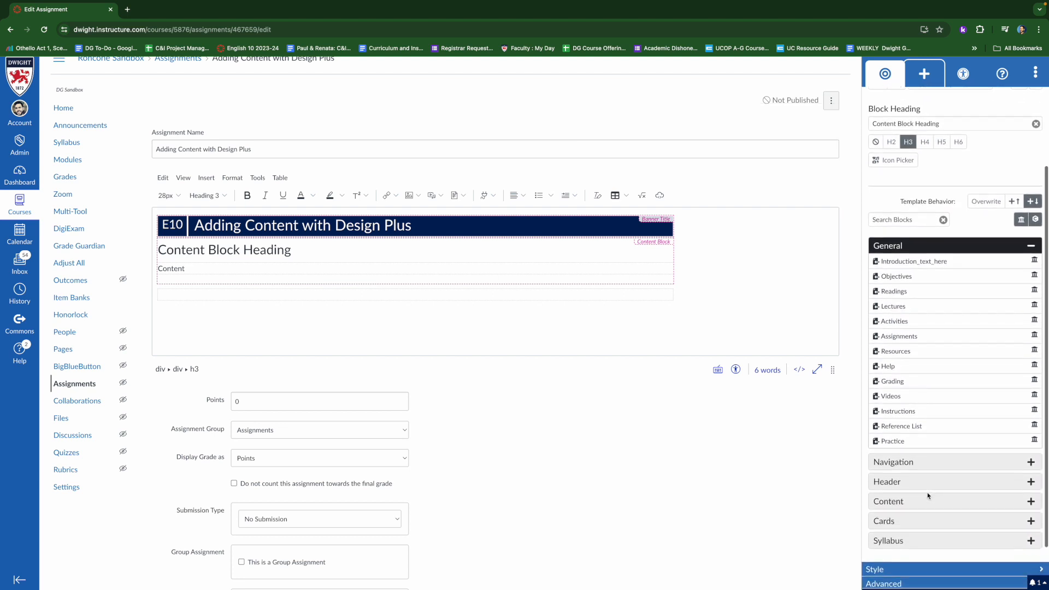
pyautogui.moveTo(911, 343)
pyautogui.moveTo(905, 264)
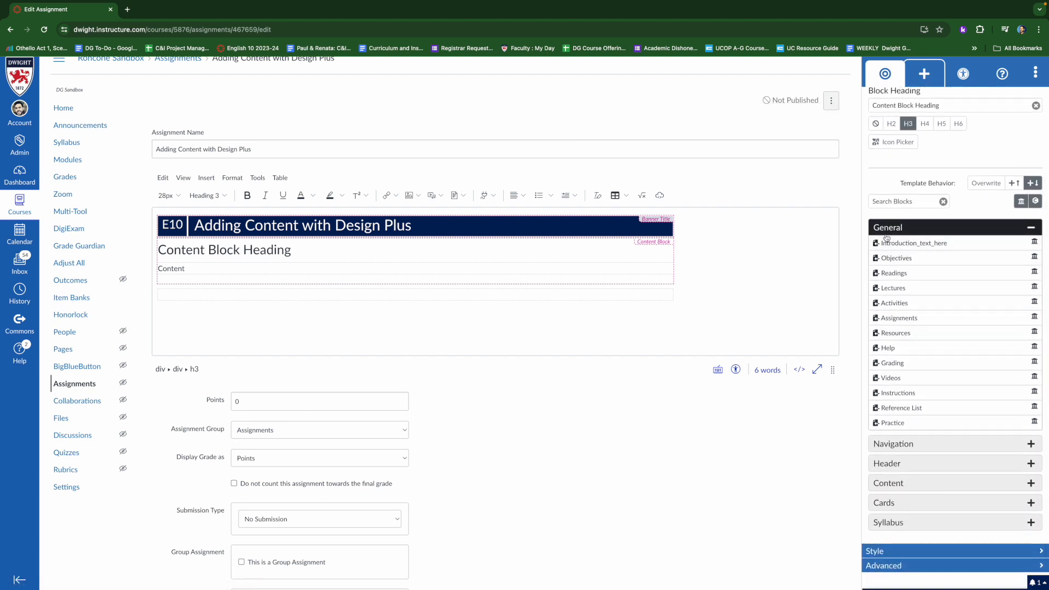
pyautogui.moveTo(901, 294)
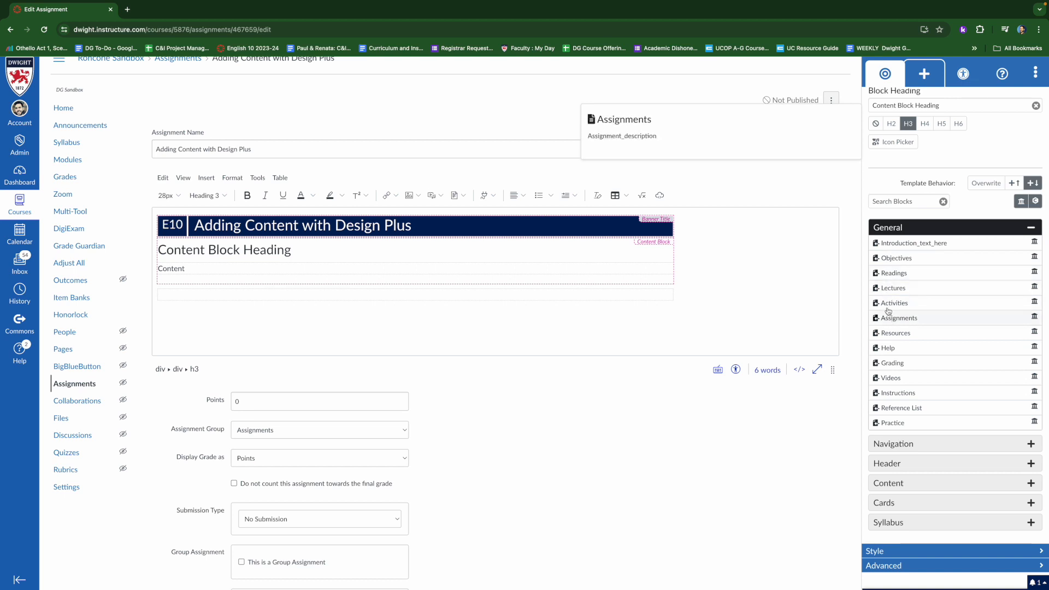
pyautogui.click(895, 273)
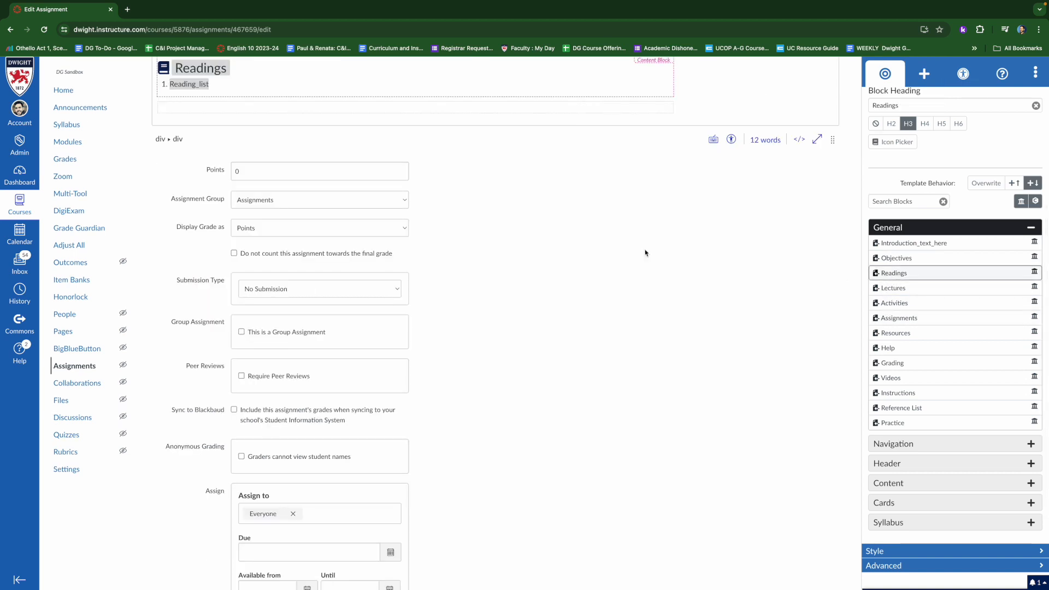
# Change the heading of the Readings content block to Homework
pyautogui.click(248, 296)
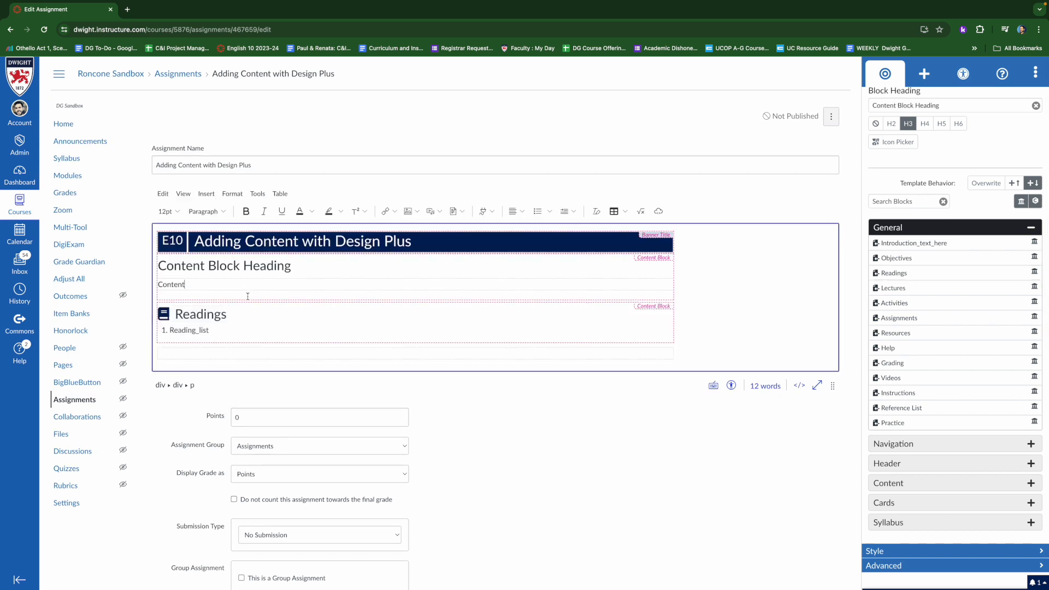
pyautogui.click(210, 331)
pyautogui.click(216, 316)
pyautogui.doubleClick(217, 316)
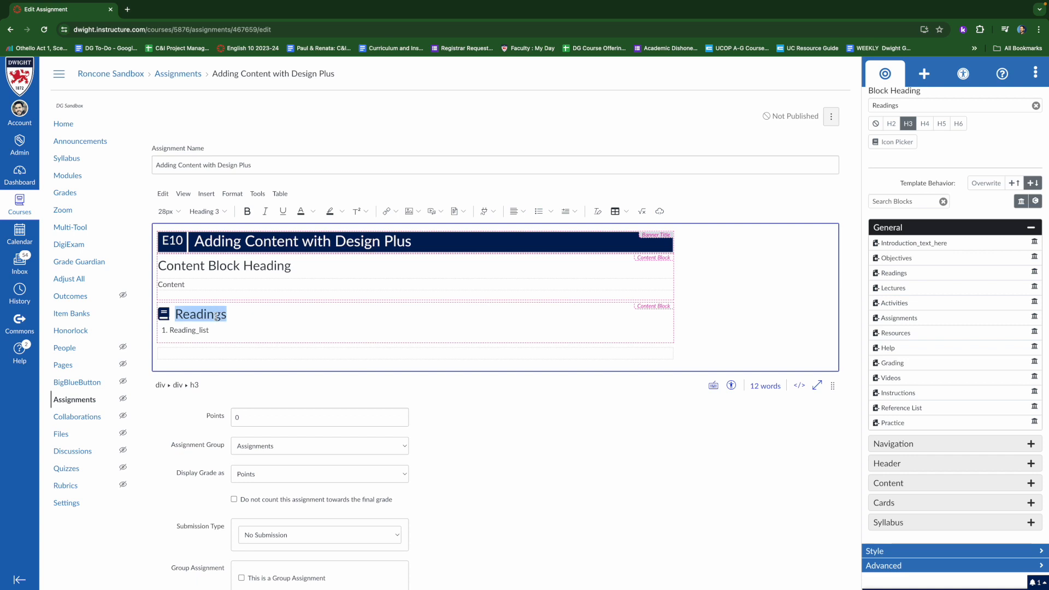
pyautogui.write('Hom')
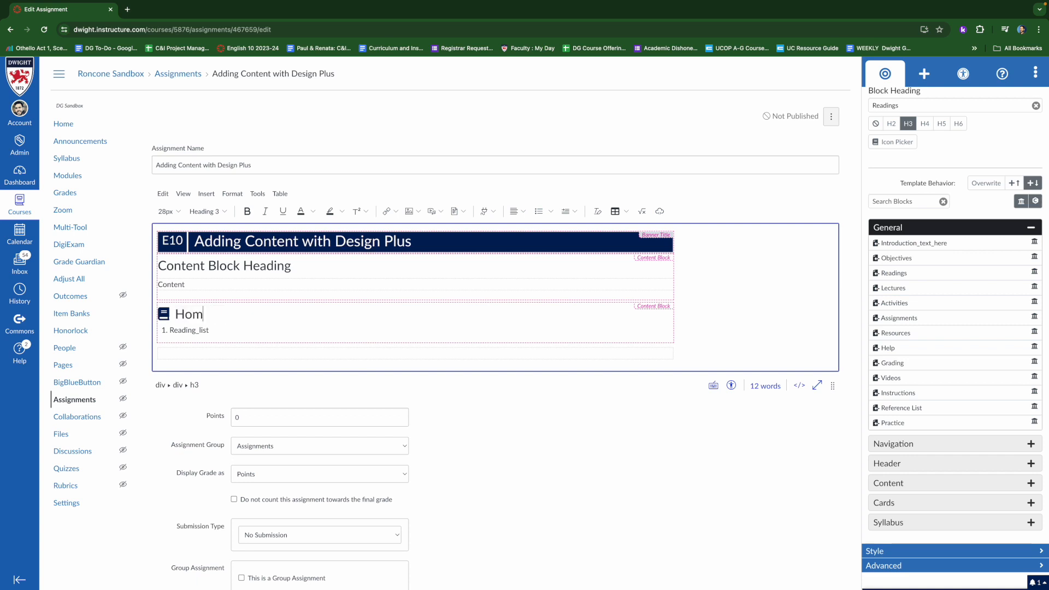
pyautogui.press('BackSpace')
pyautogui.press('BackSpace')
pyautogui.press('BackSpace')
pyautogui.write('Homework')
# Search the Icon Picker for "pencil" and replace the Homework heading's icon with the outlined pencil-in-square (far fa-edit)
pyautogui.click(893, 144)
pyautogui.click(34, 117)
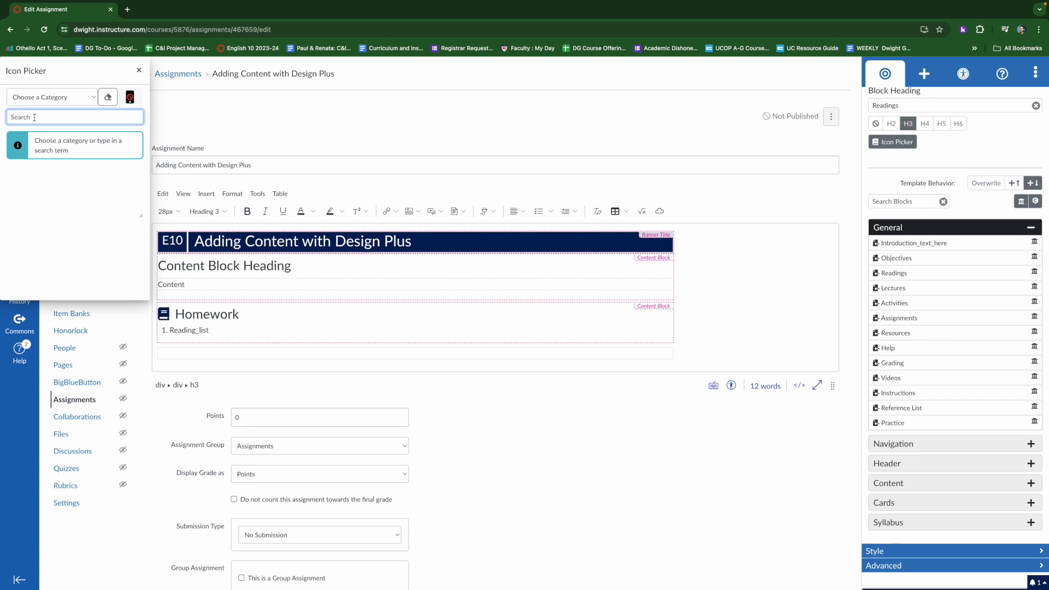
pyautogui.write('pencil')
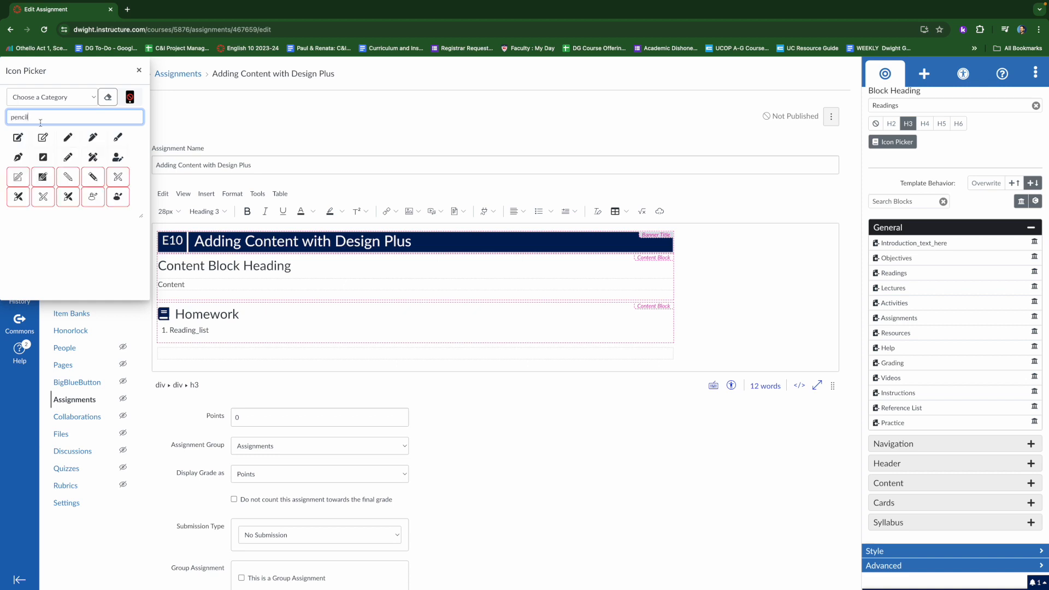
pyautogui.click(42, 138)
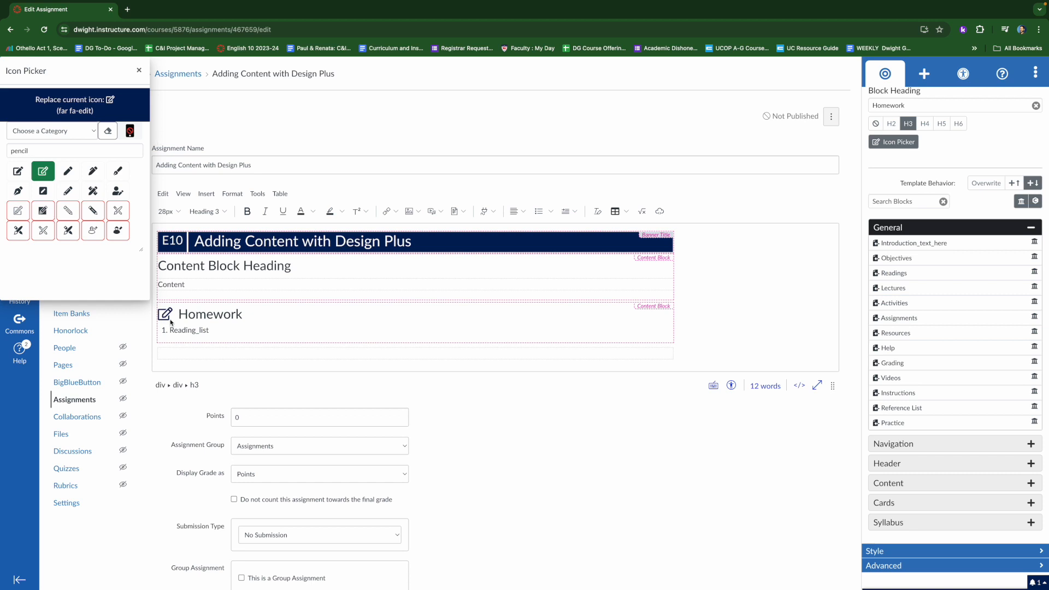
pyautogui.click(139, 72)
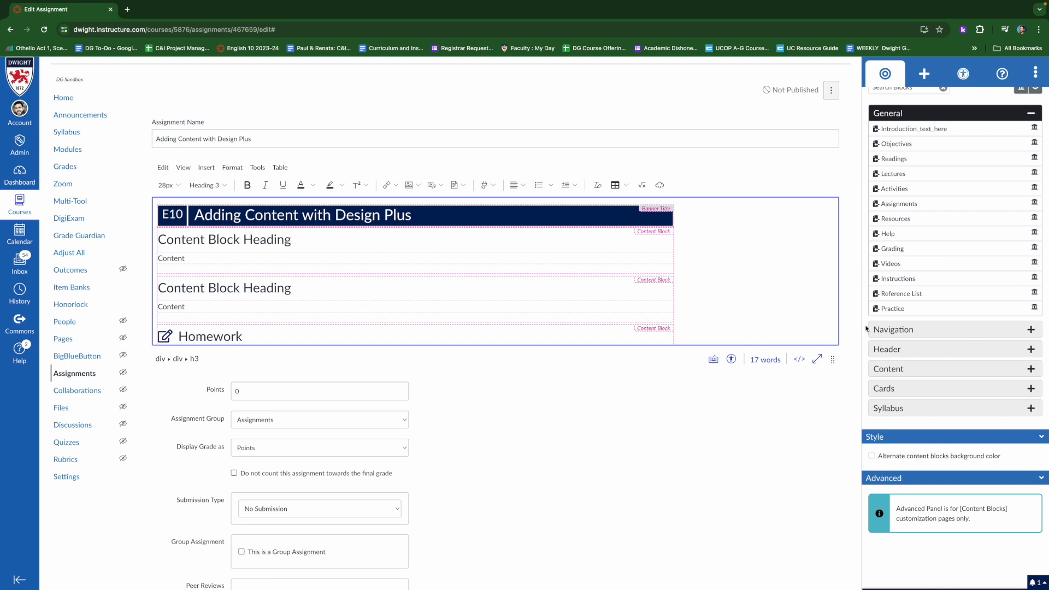
# Expand the Navigation group of content block templates to view its available layout
pyautogui.scroll(-2, 624, 264)
pyautogui.click(891, 331)
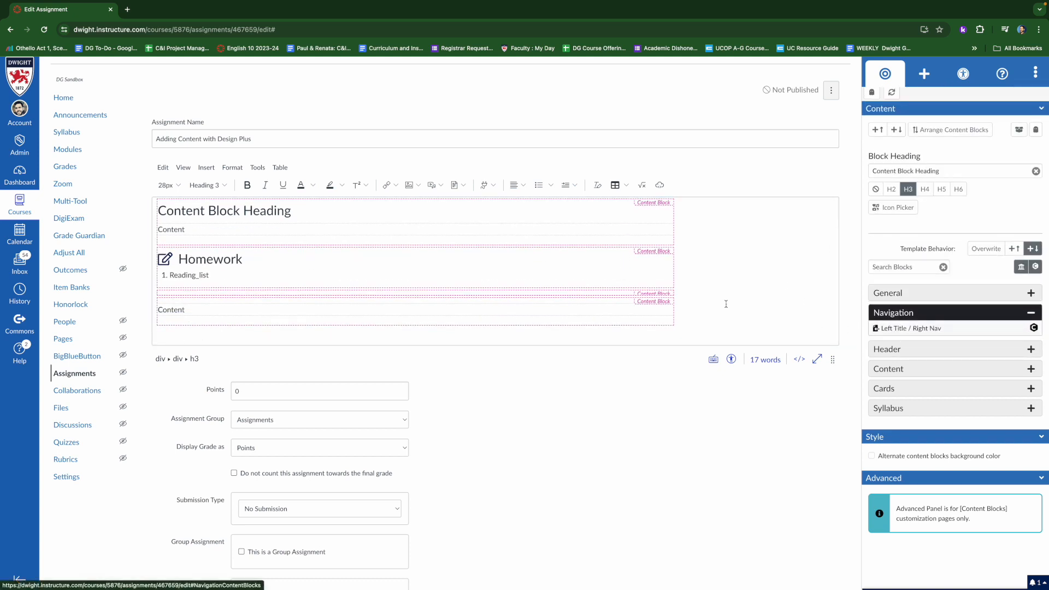
# Add another Content Block at the end of the description, after the last existing block
pyautogui.scroll(-2, 424, 323)
pyautogui.click(394, 262)
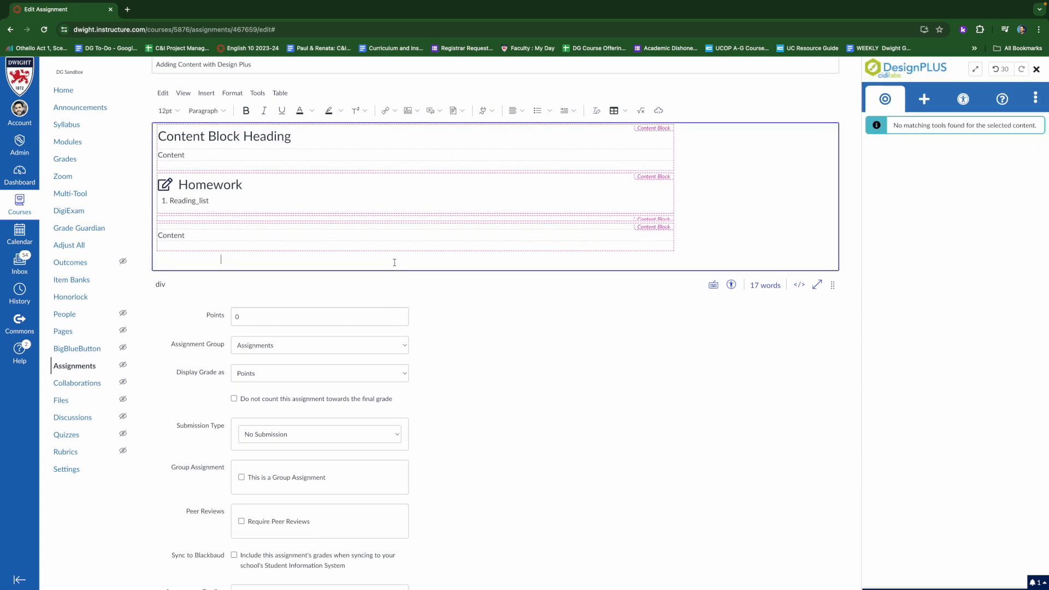
pyautogui.click(924, 99)
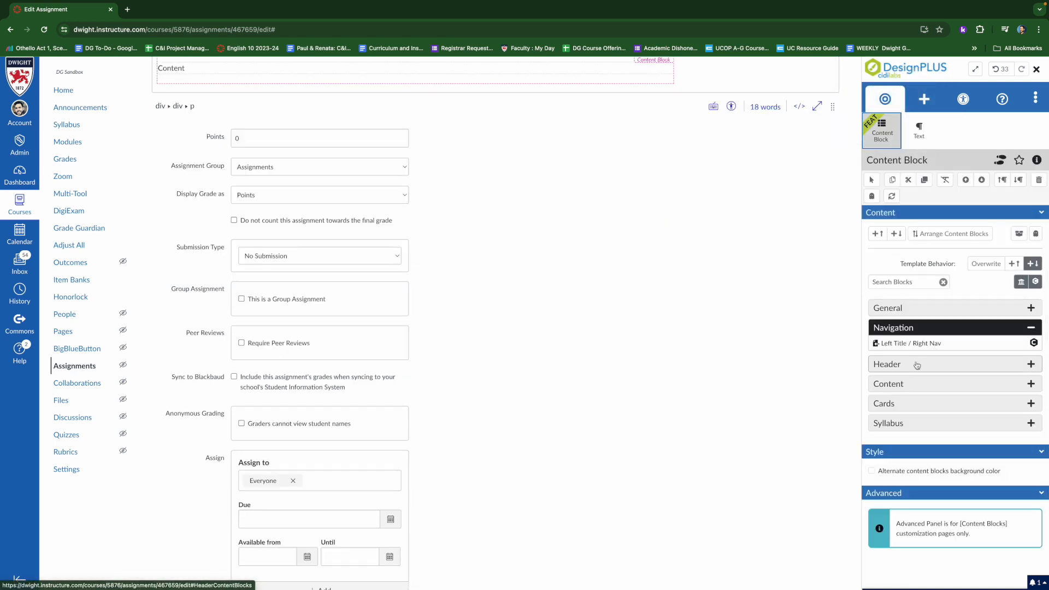
# Insert the Left Title / Right Nav template after the last content block and expand the Header template group
pyautogui.scroll(5, 749, 359)
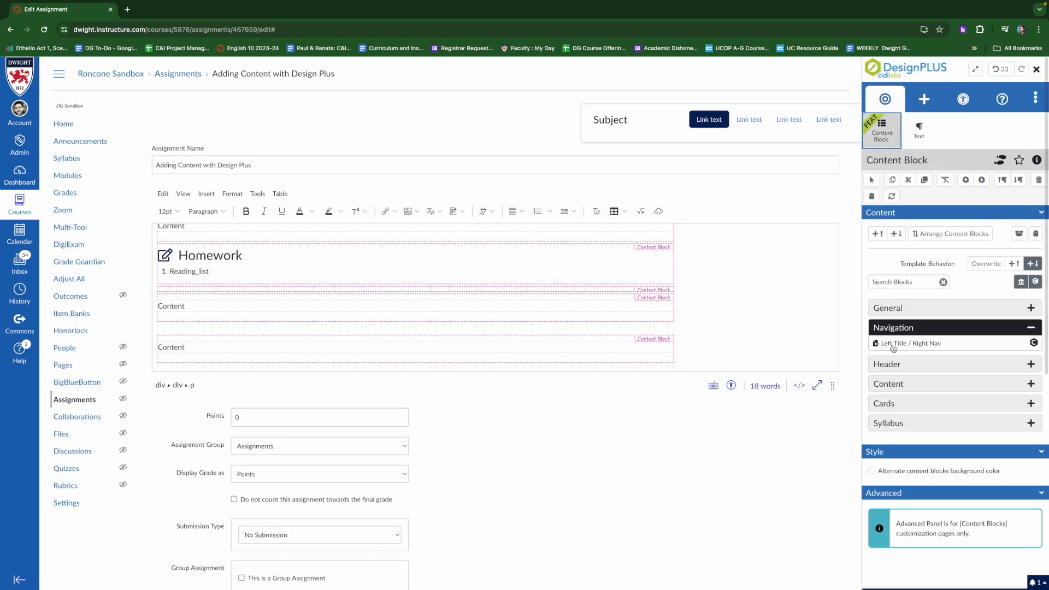
pyautogui.click(911, 343)
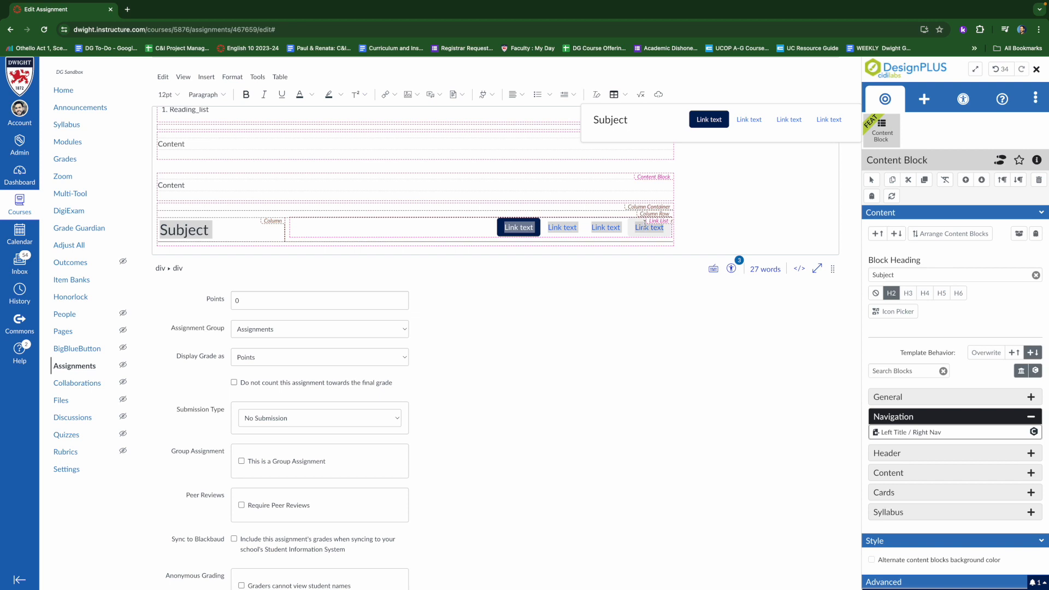
pyautogui.scroll(-2, 901, 393)
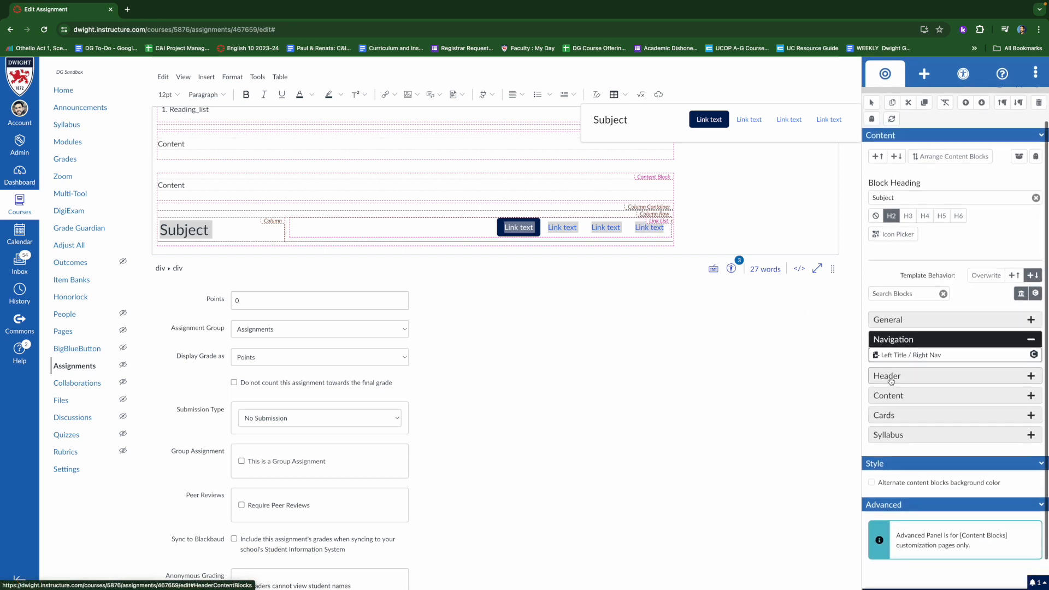
pyautogui.click(890, 376)
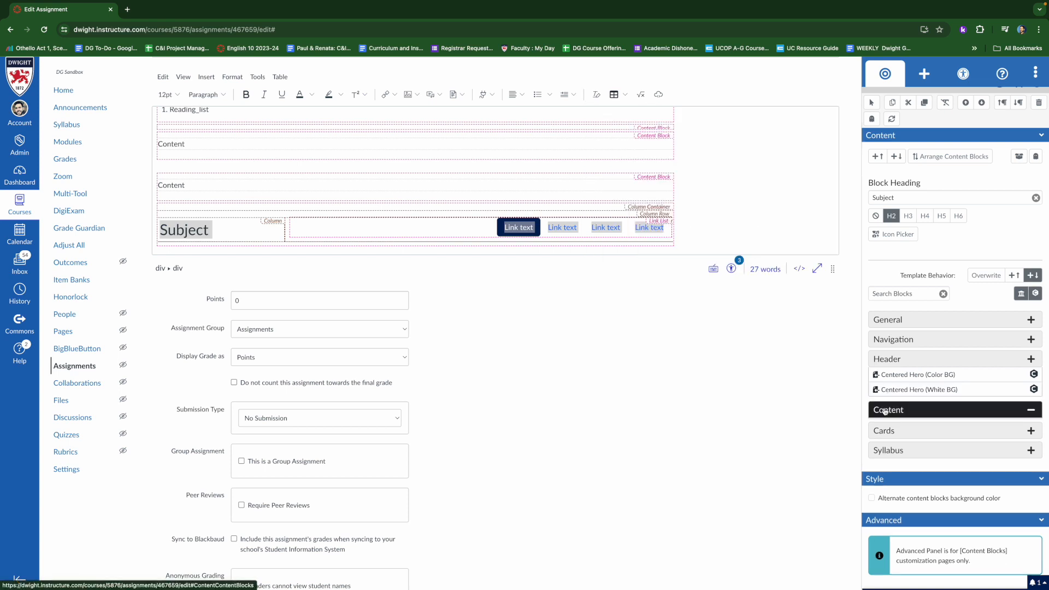
# Add the Content templates Image with Offset Overlaid text and, below it, Hero with Right-aligned Image
pyautogui.click(887, 411)
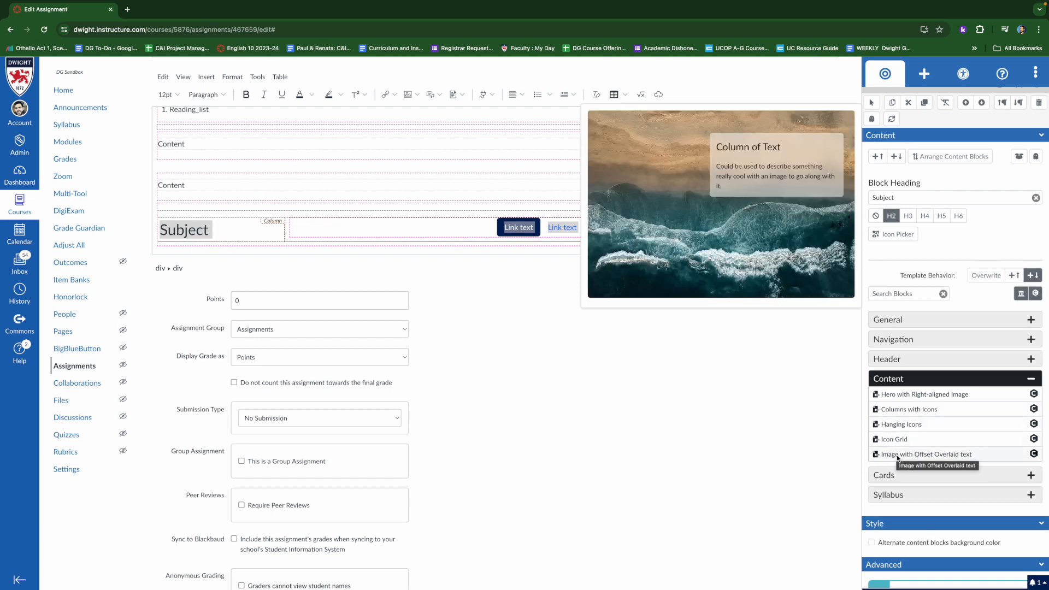
pyautogui.click(898, 454)
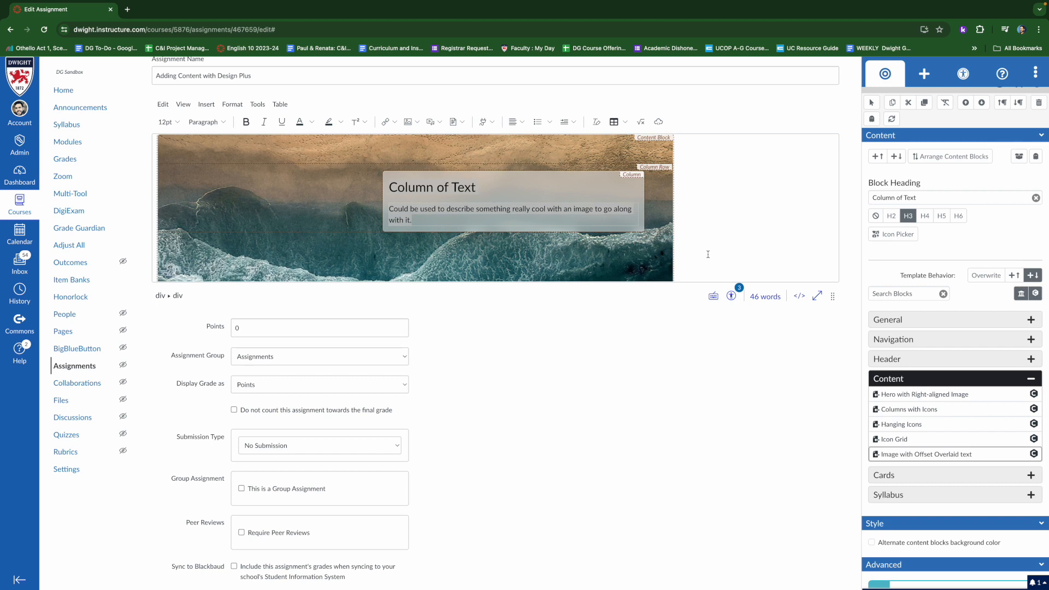
pyautogui.click(903, 394)
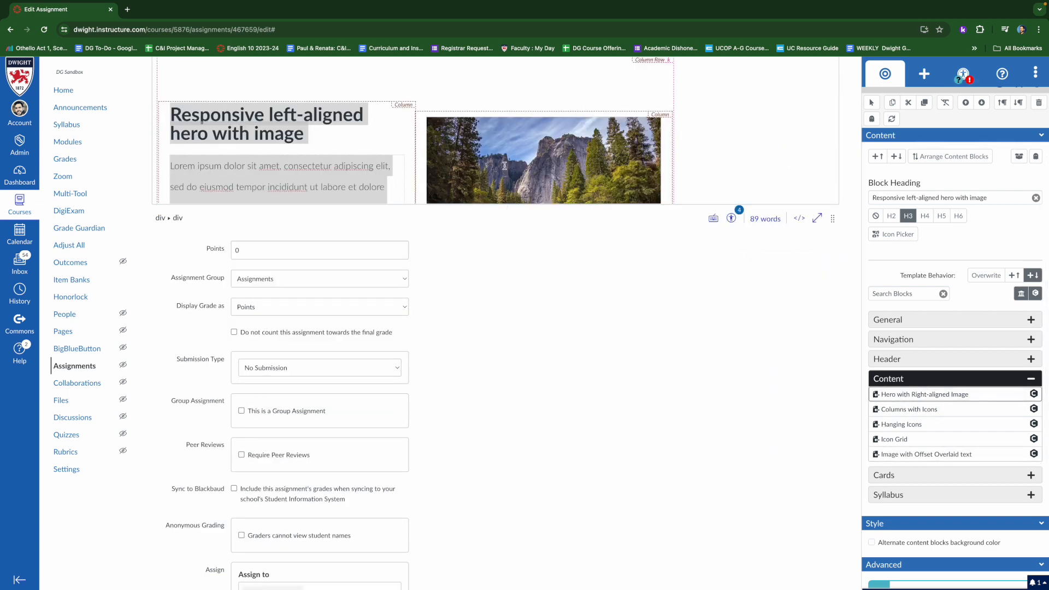
pyautogui.scroll(-3, 308, 110)
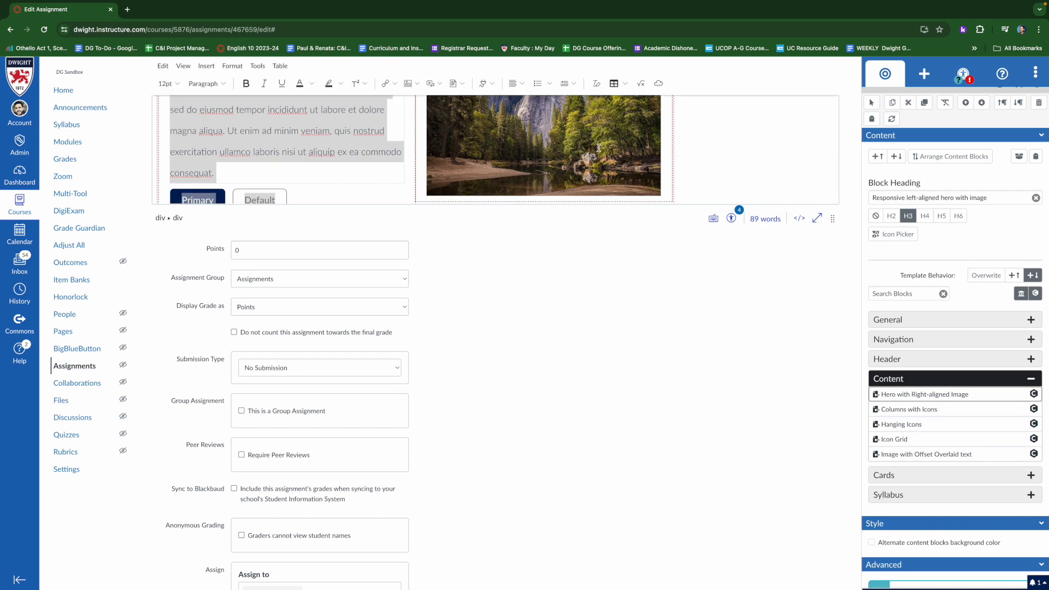
pyautogui.scroll(3, 598, 146)
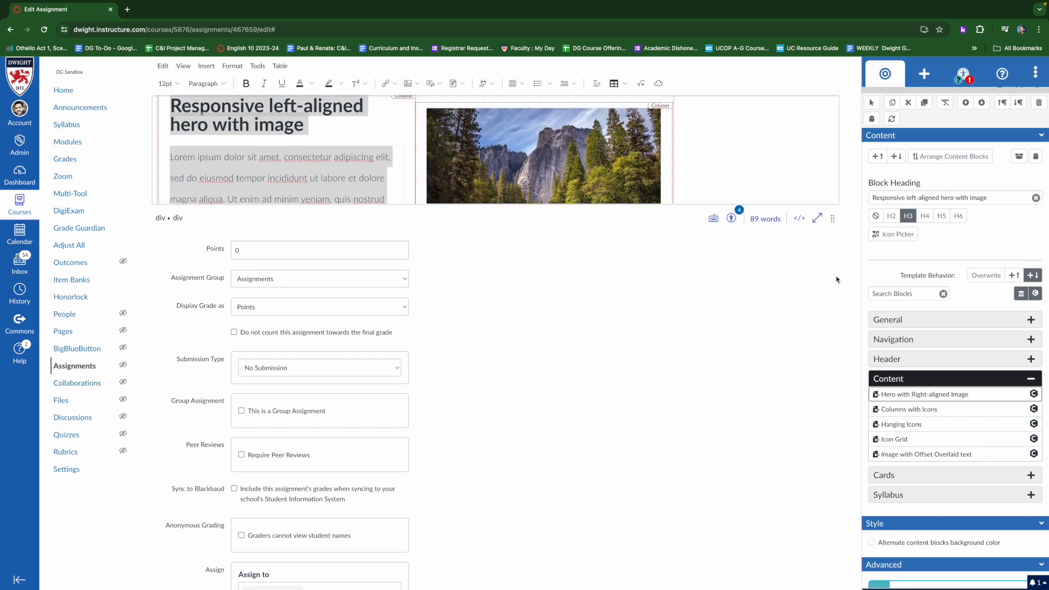
# Insert the Background Image Cards template from the Cards group below the hero block
pyautogui.click(885, 475)
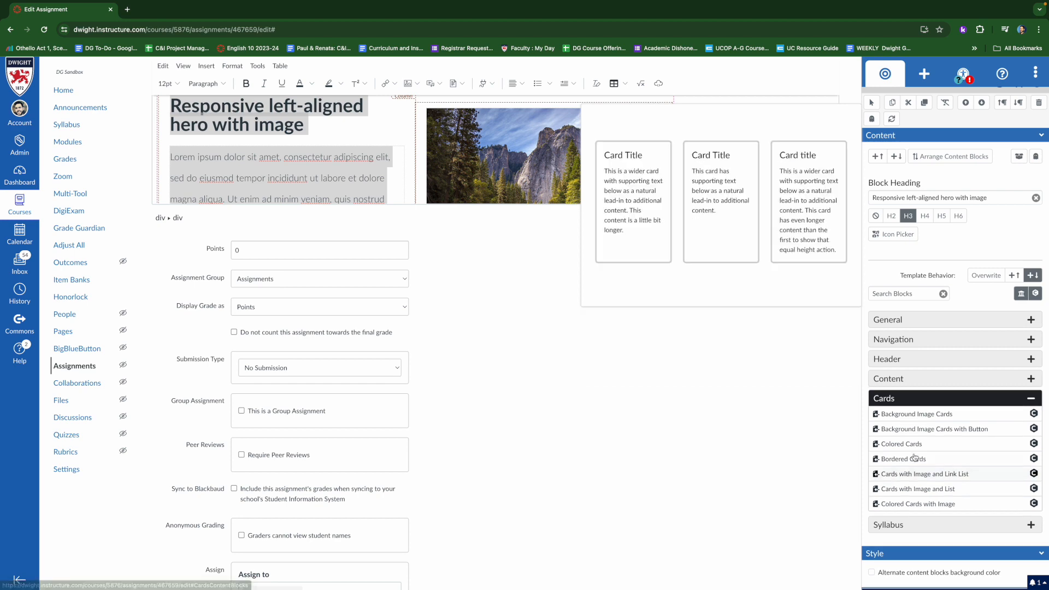
pyautogui.click(902, 416)
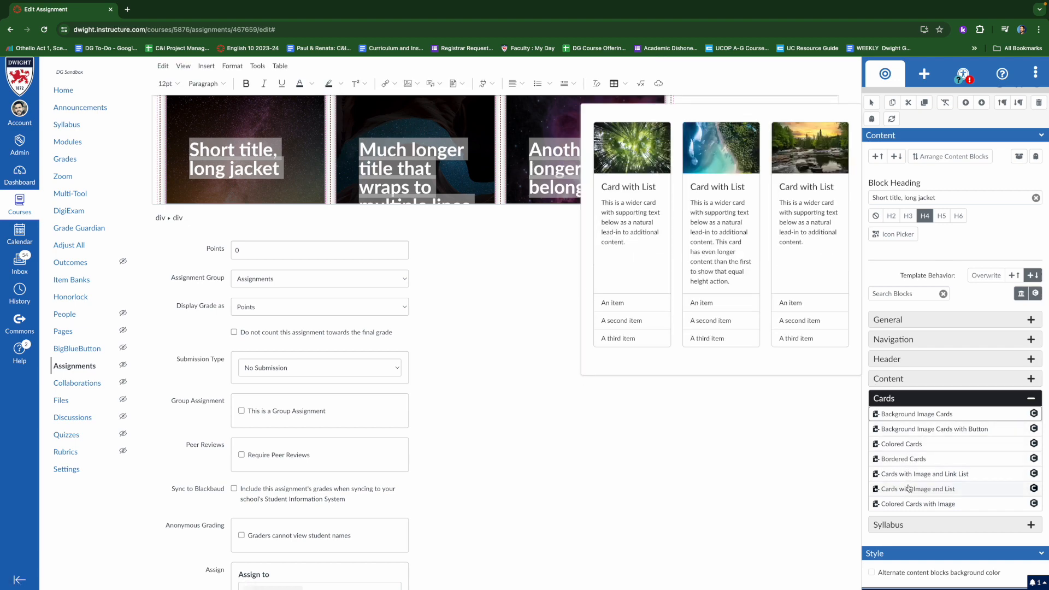
# Expand the Syllabus template group to examine its blocks, and review the description back up to its banner title
pyautogui.click(895, 527)
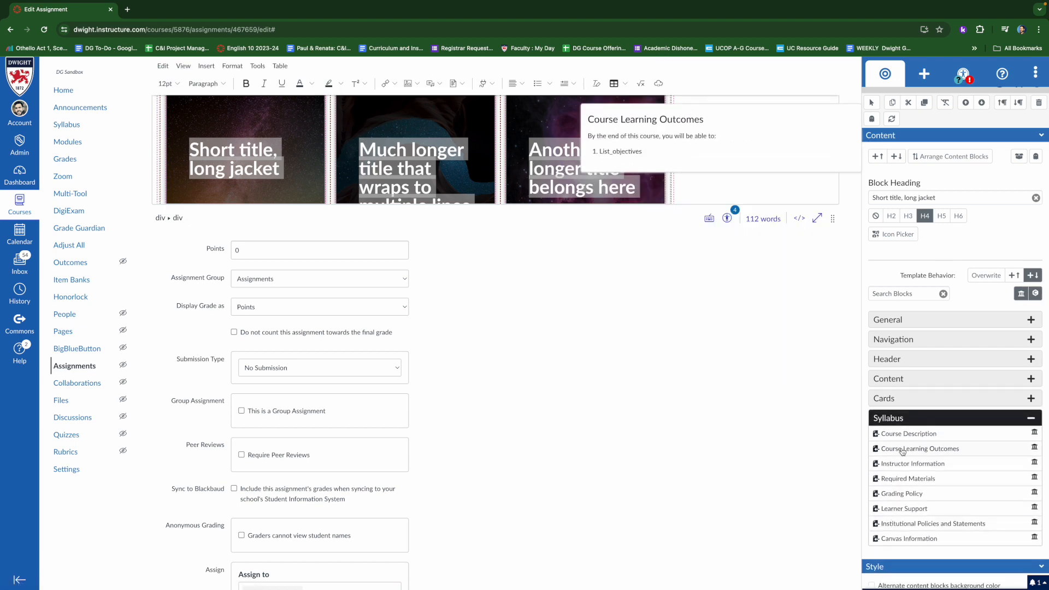
pyautogui.scroll(-2, 894, 391)
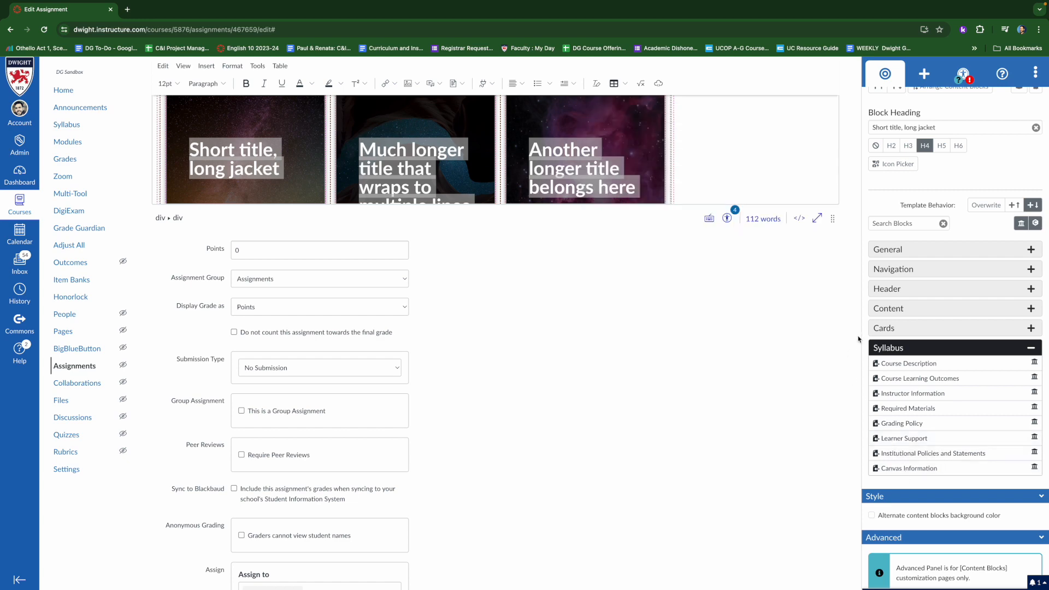
pyautogui.scroll(10, 746, 291)
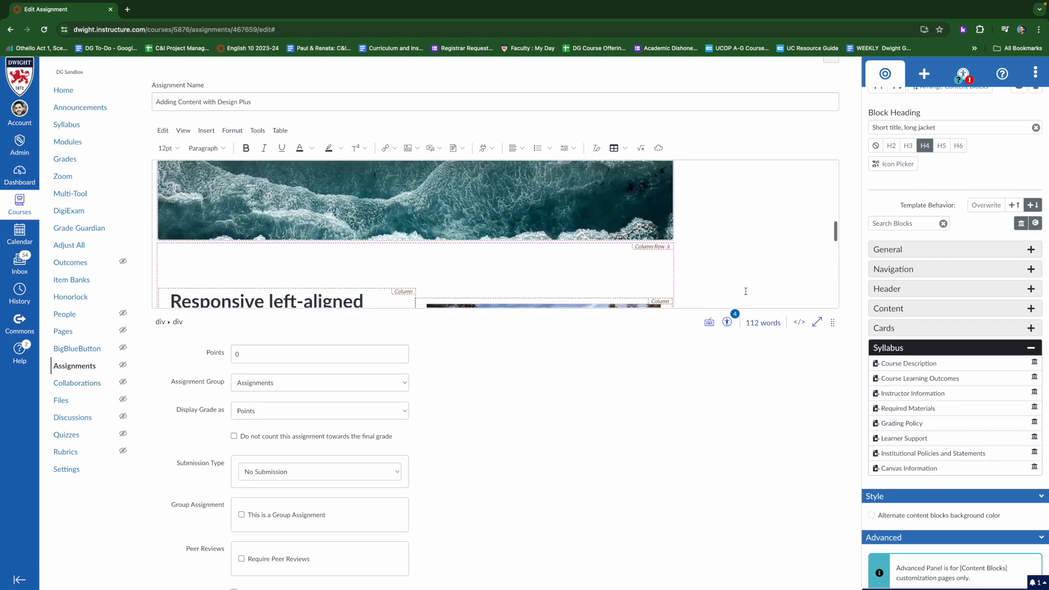
pyautogui.scroll(2, 746, 290)
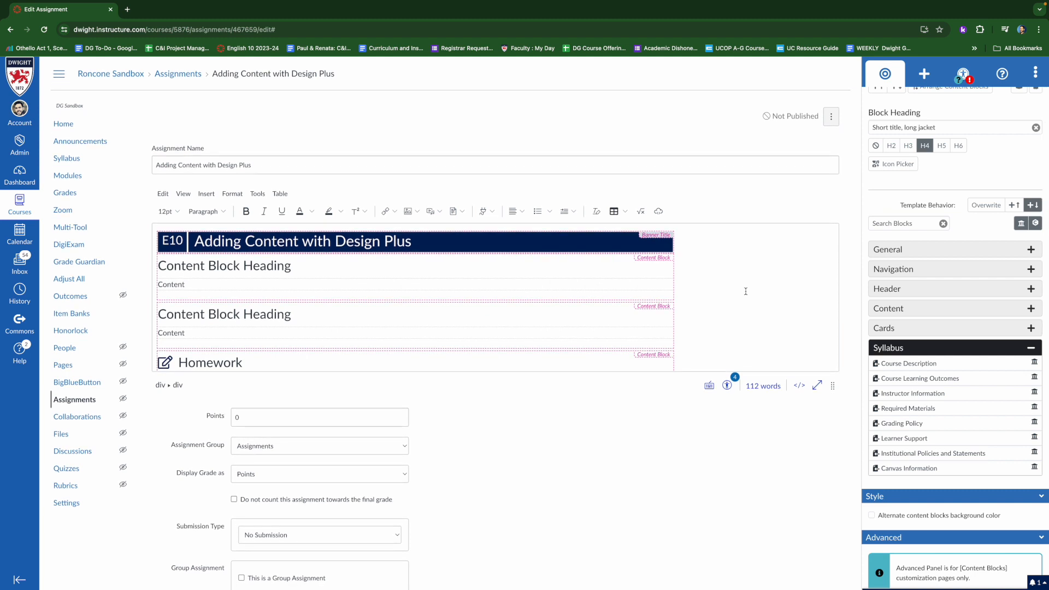